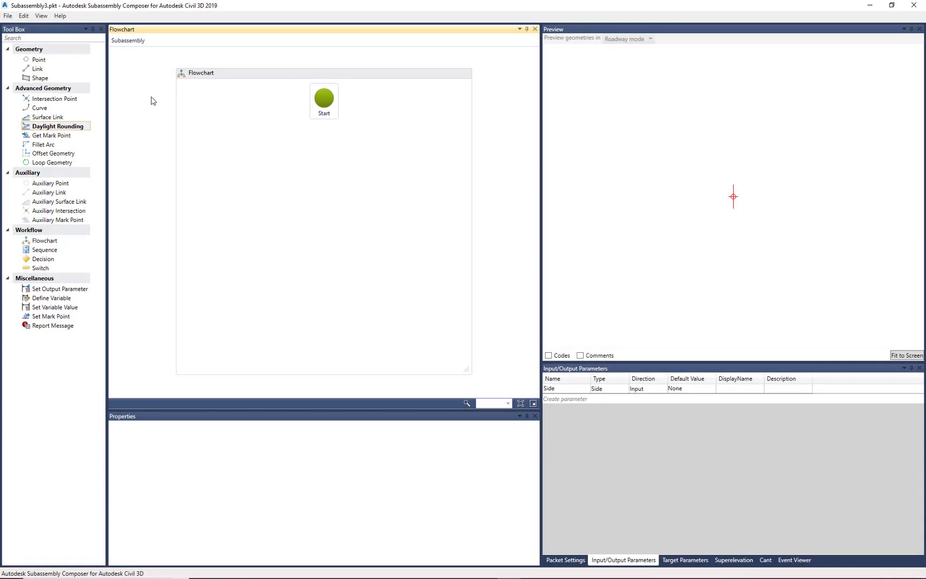
Open ShoulderRoundedTarget.pkt from the File menu's recent files list.
{"action": "left_click", "coordinate": [9, 17]}
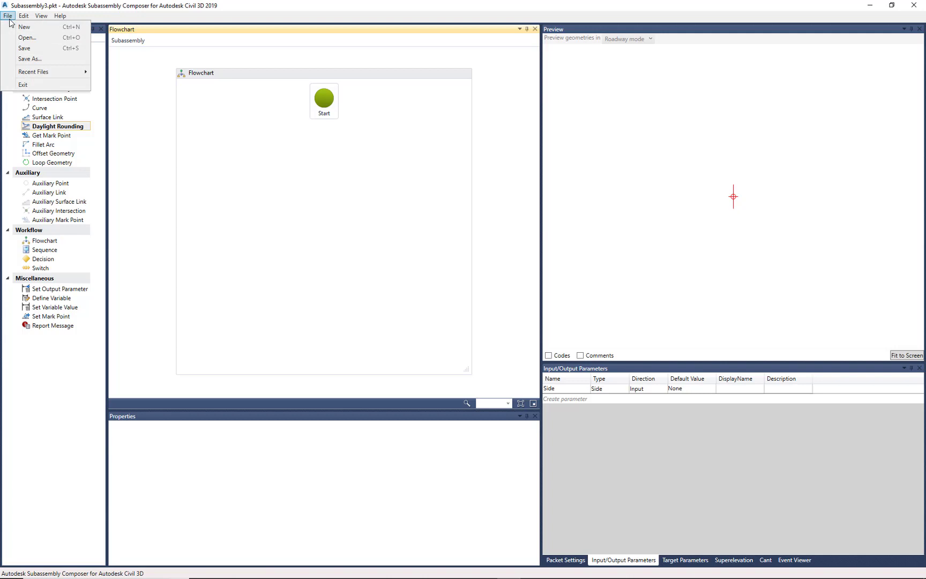
{"action": "mouse_move", "coordinate": [46, 72]}
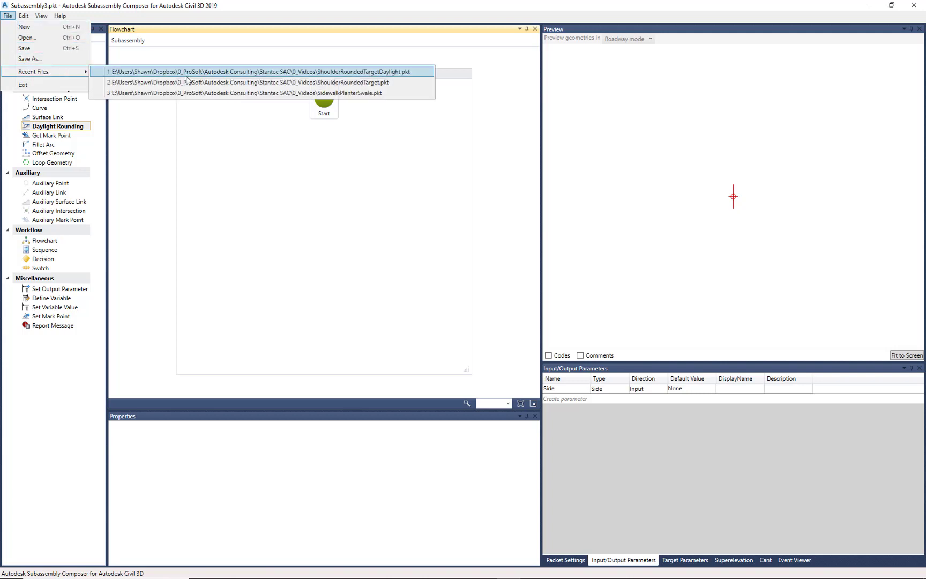
{"action": "left_click", "coordinate": [325, 83]}
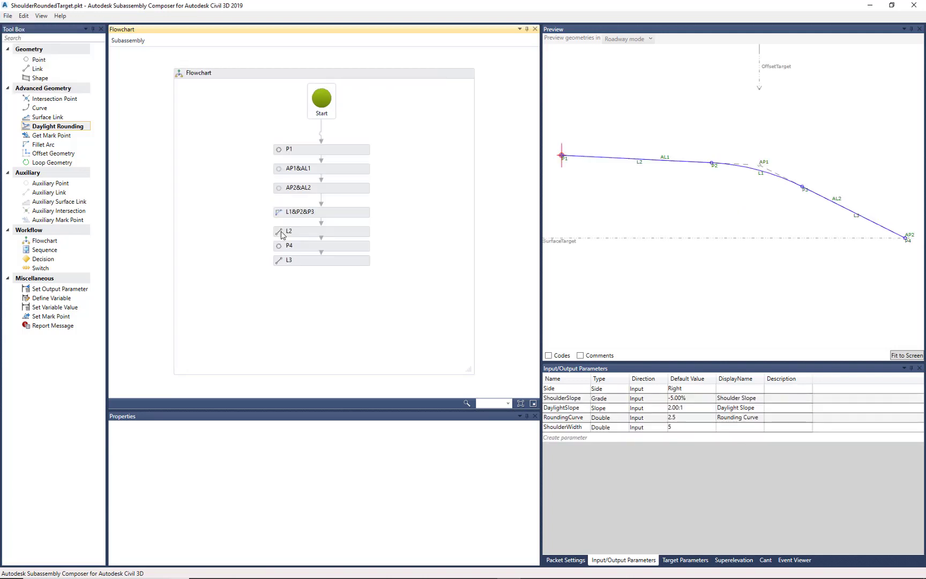
{"action": "scroll", "coordinate": [695, 194], "scroll_direction": "down", "scroll_amount": 1}
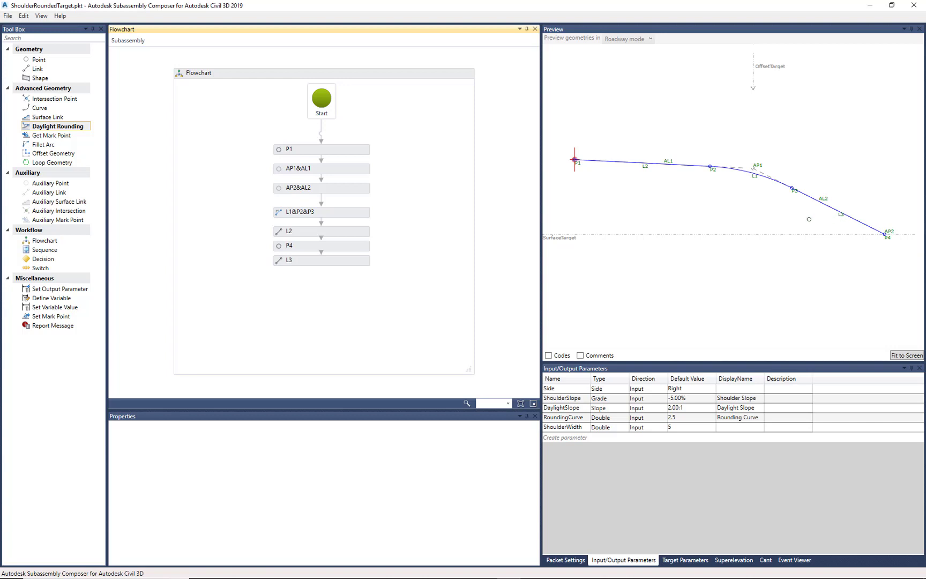
Show Packet Settings, then Save As with 'Shoulder' replaced by 'Daylight' to make DaylightRoundedTarget.pkt.
{"action": "left_click", "coordinate": [566, 560]}
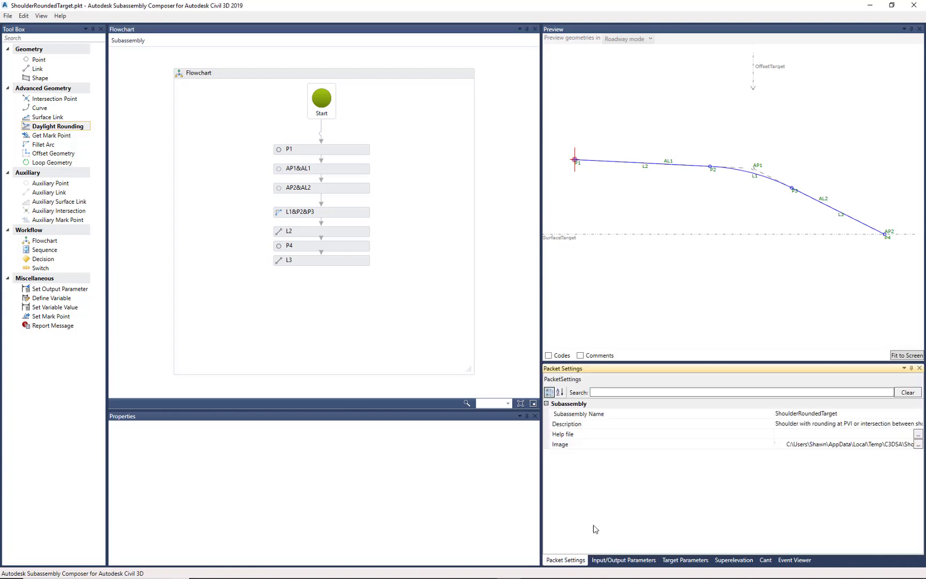
{"action": "left_click", "coordinate": [10, 17]}
{"action": "left_click", "coordinate": [32, 58]}
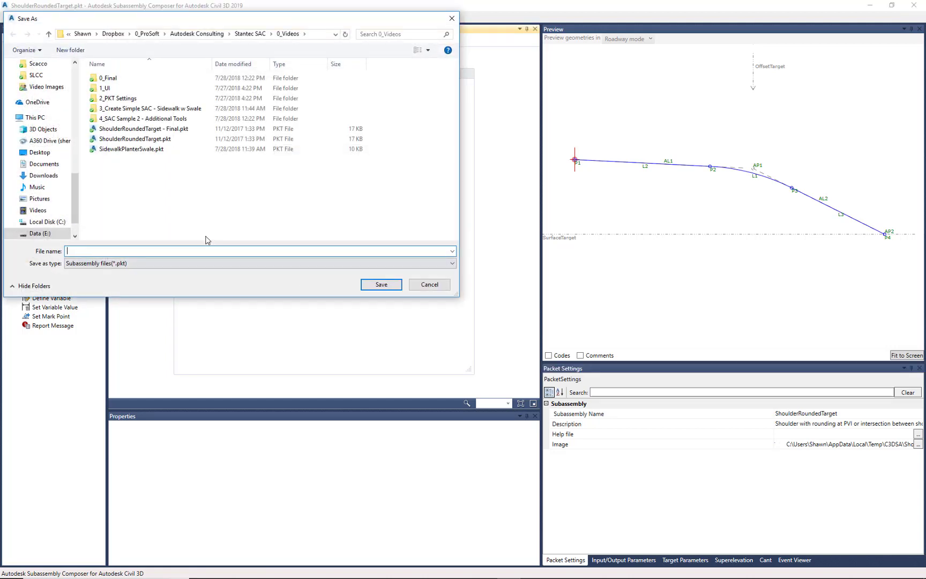
{"action": "left_click", "coordinate": [151, 139]}
{"action": "double_click", "coordinate": [129, 251]}
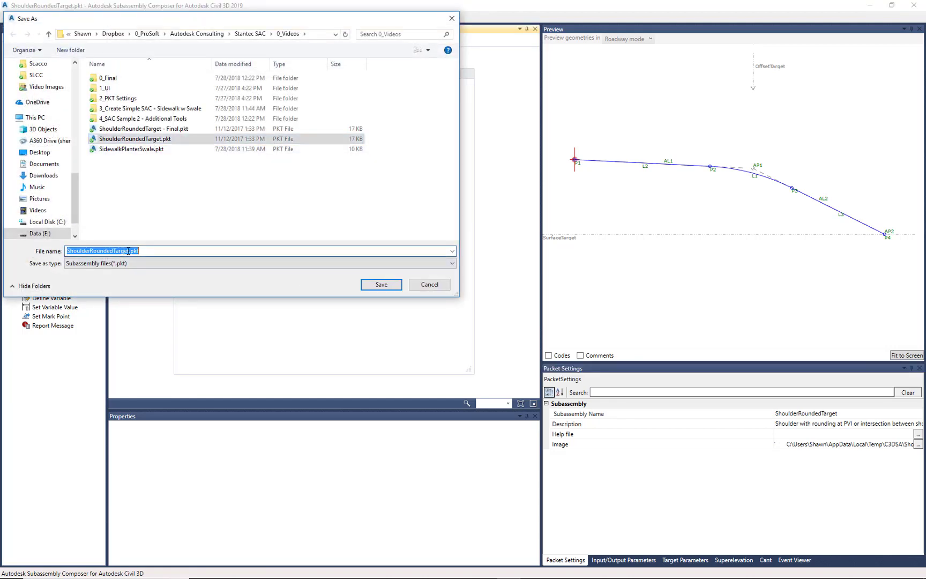
{"action": "left_click", "coordinate": [129, 250]}
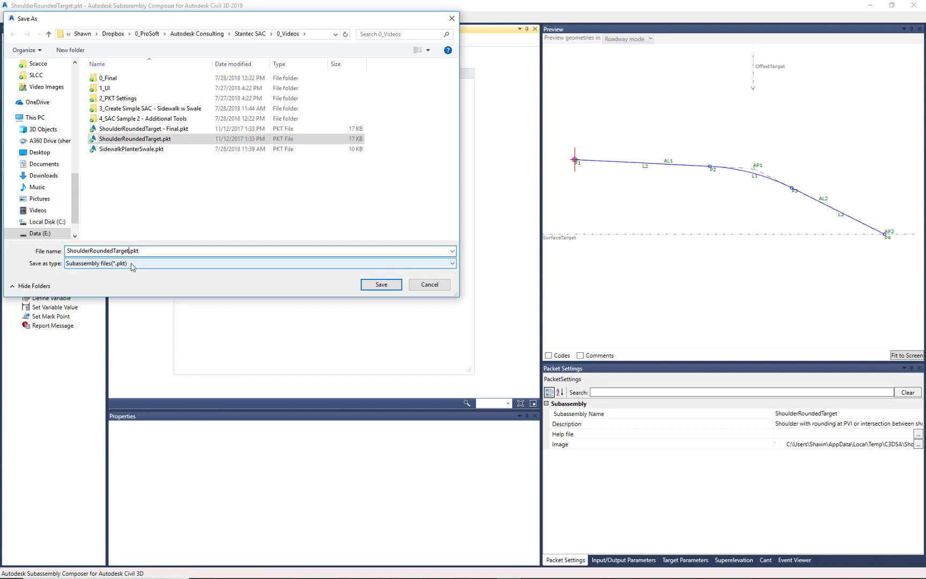
{"action": "left_click_drag", "start_coordinate": [90, 251], "coordinate": [39, 248]}
{"action": "type", "text": "Daylight"}
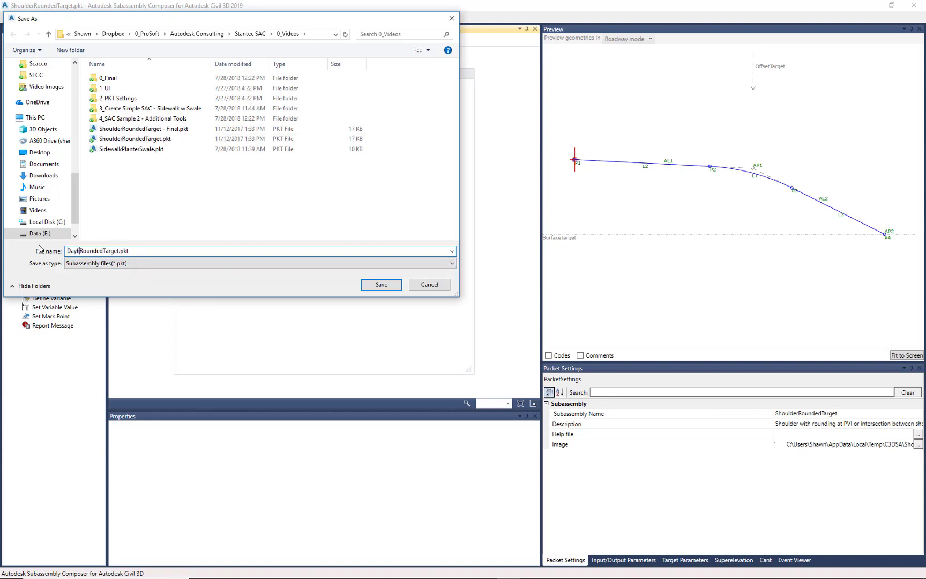
{"action": "key", "text": "Return"}
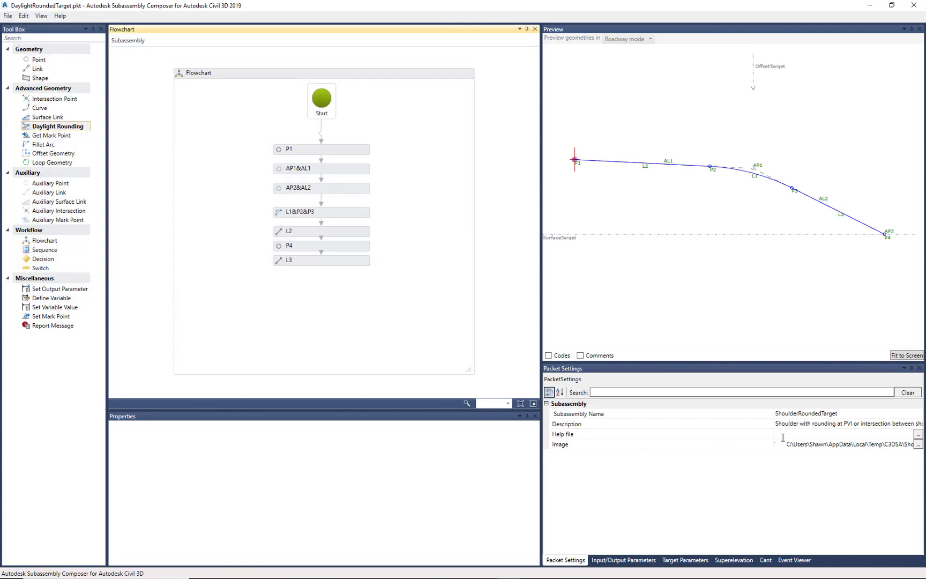
Replace 'Shoulder' with 'Daylight' in the Subassembly Name value so it reads DaylightRoundedTarget.
{"action": "left_click", "coordinate": [804, 414]}
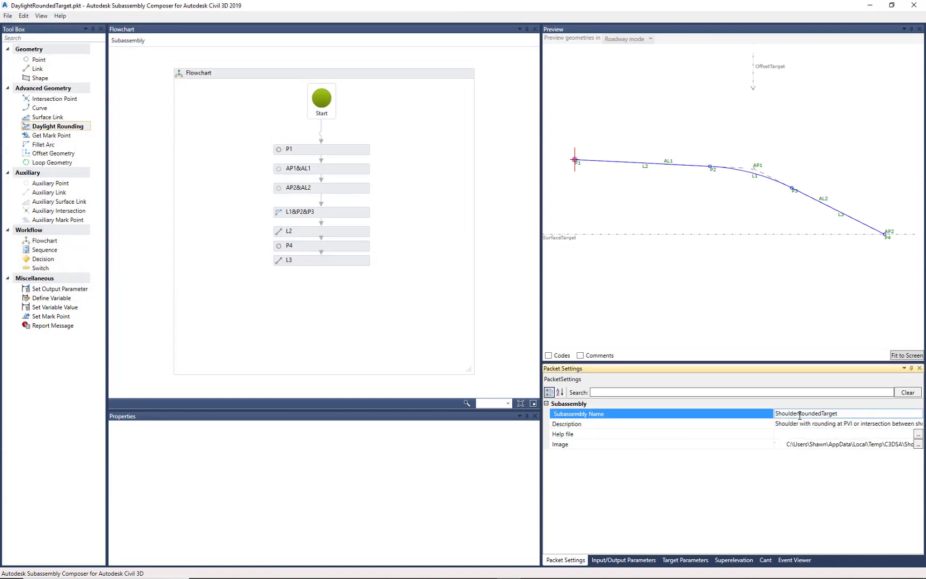
{"action": "left_click_drag", "start_coordinate": [798, 414], "coordinate": [773, 419]}
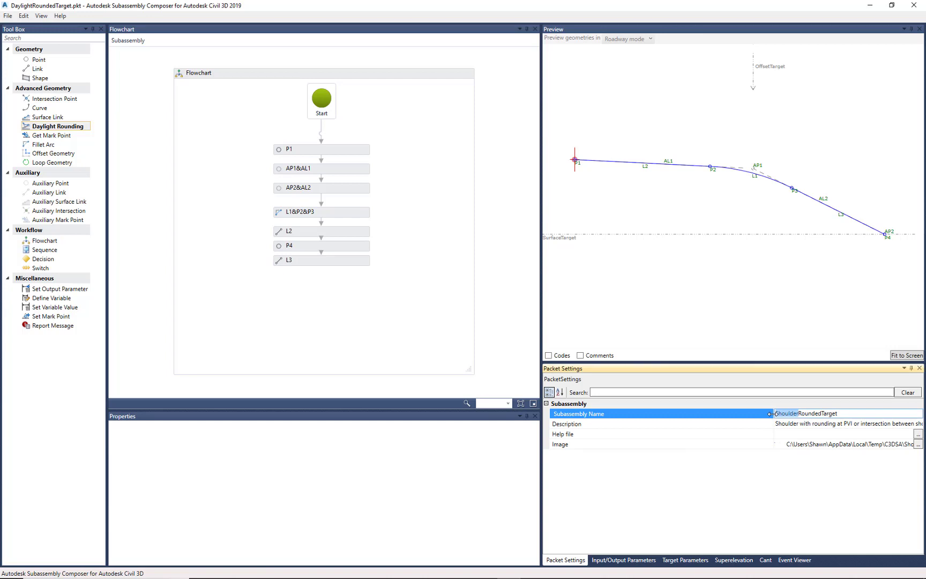
{"action": "type", "text": "Daylh"}
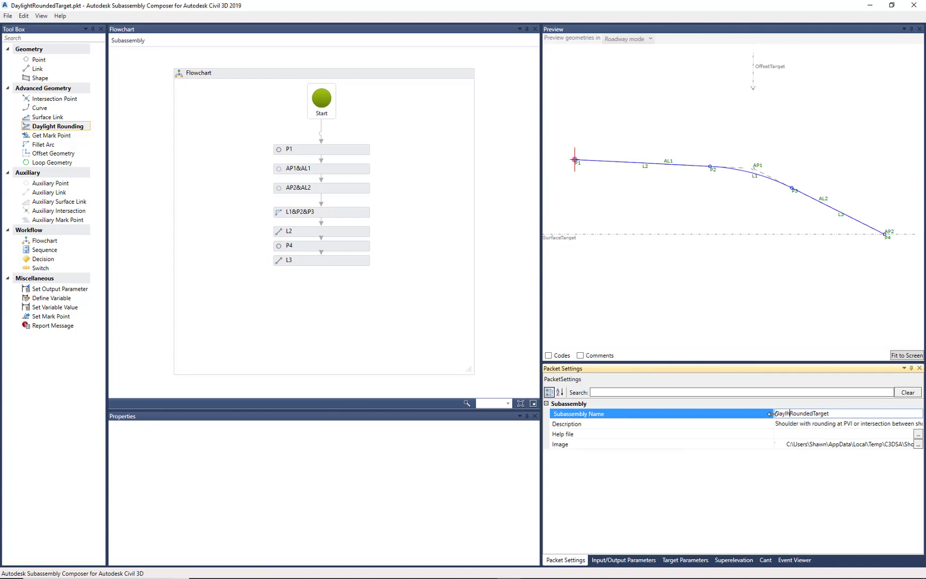
{"action": "key", "text": "BackSpace"}
{"action": "key", "text": "BackSpace"}
{"action": "type", "text": "light"}
{"action": "left_click", "coordinate": [802, 424]}
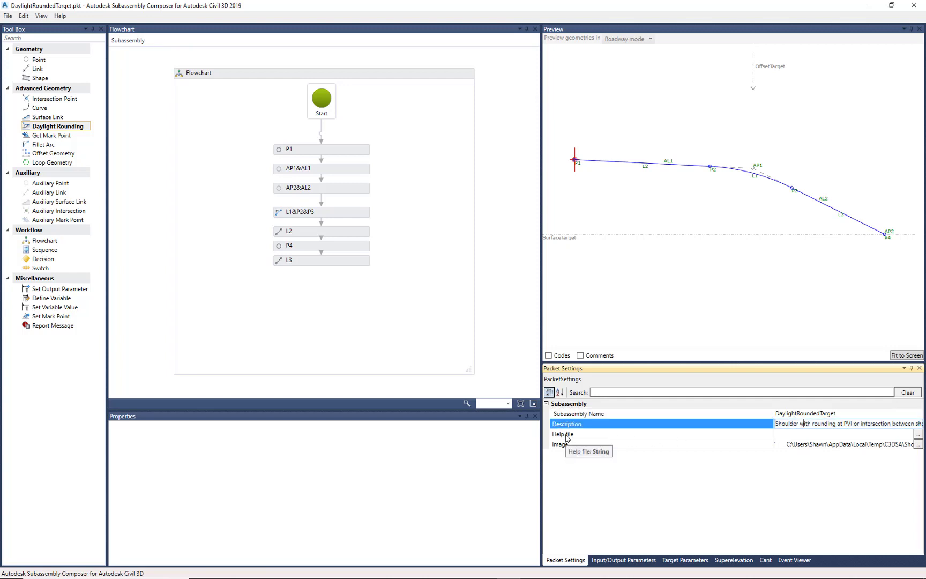
{"action": "left_click", "coordinate": [657, 480]}
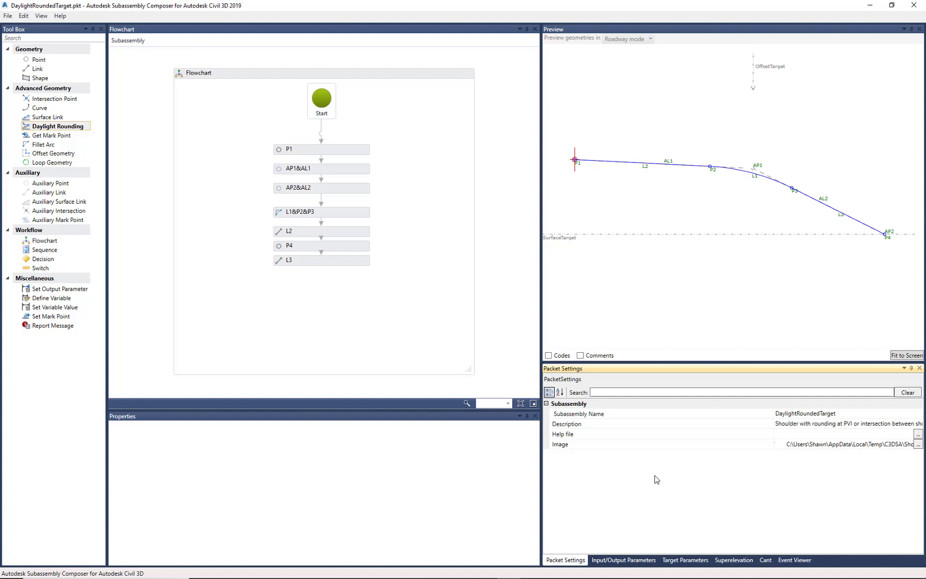
{"action": "scroll", "coordinate": [703, 258], "scroll_direction": "down", "scroll_amount": 1}
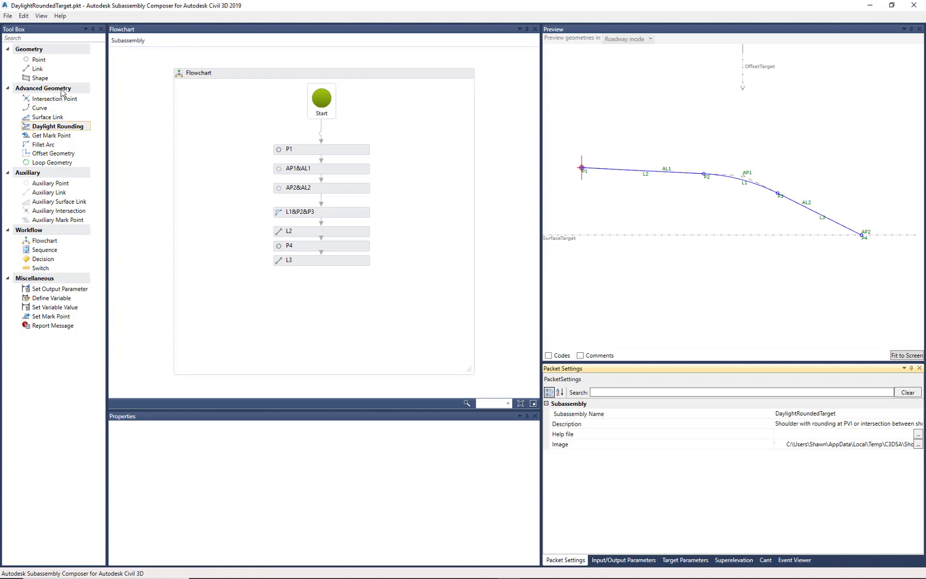
Add a Daylight Rounding element below L3 in the flowchart with link code "Top".
{"action": "left_click", "coordinate": [56, 129]}
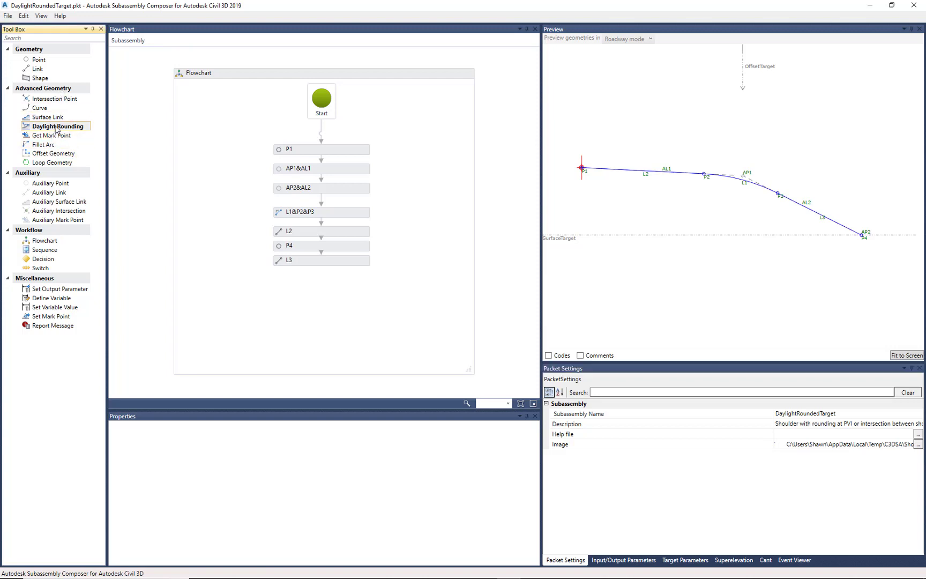
{"action": "left_click_drag", "start_coordinate": [55, 128], "coordinate": [325, 296]}
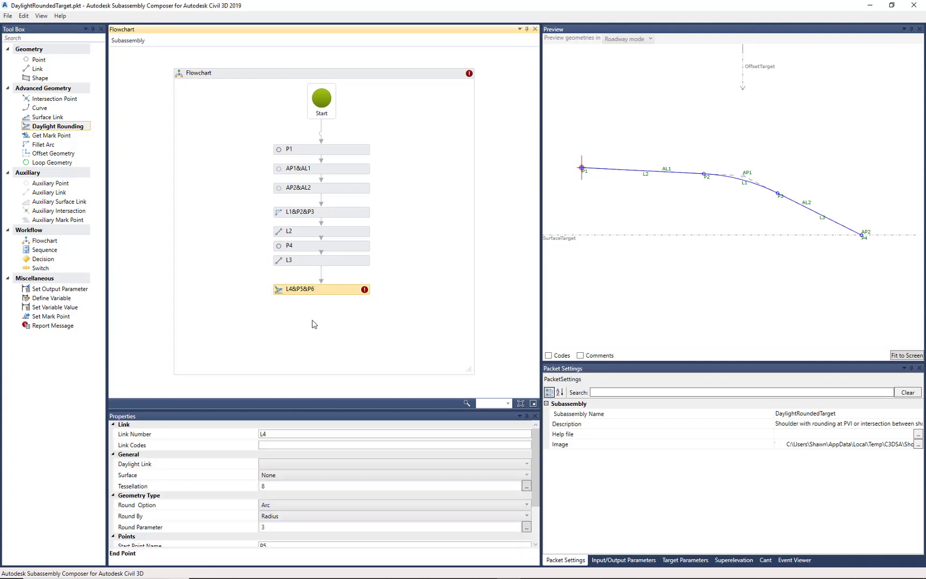
{"action": "left_click", "coordinate": [273, 446]}
{"action": "type", "text": "\"To"}
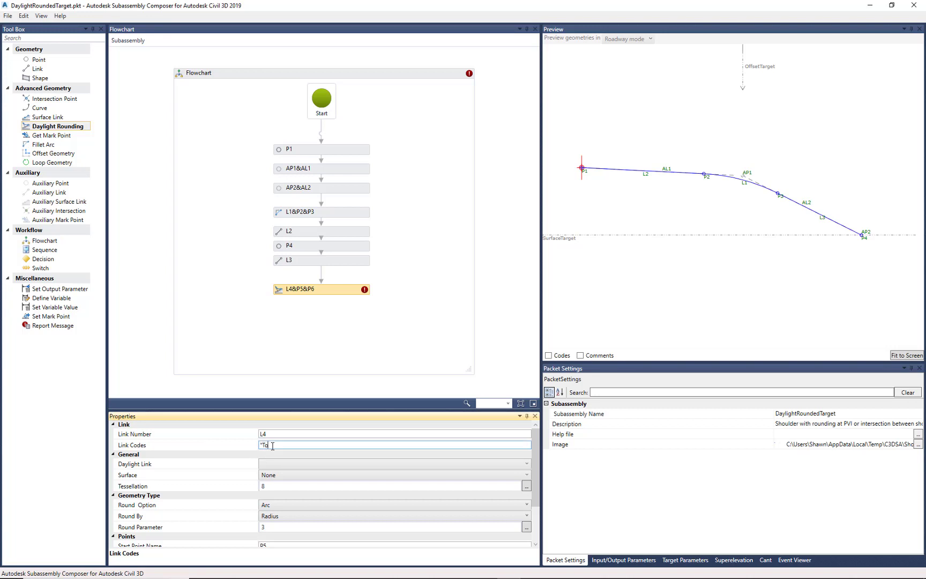
{"action": "type", "text": "p\""}
{"action": "left_click", "coordinate": [289, 464]}
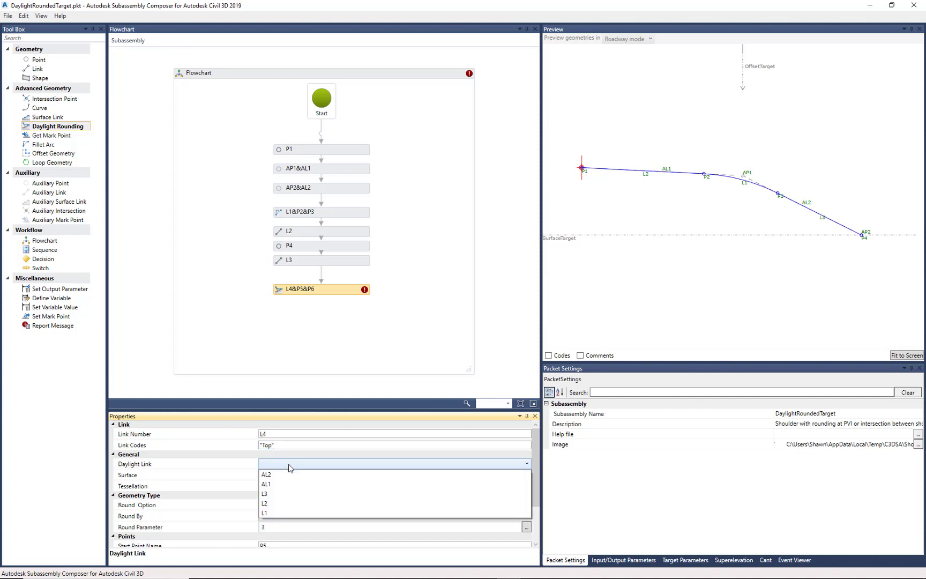
{"action": "left_click", "coordinate": [804, 246]}
{"action": "scroll", "coordinate": [807, 225], "scroll_direction": "up", "scroll_amount": 4}
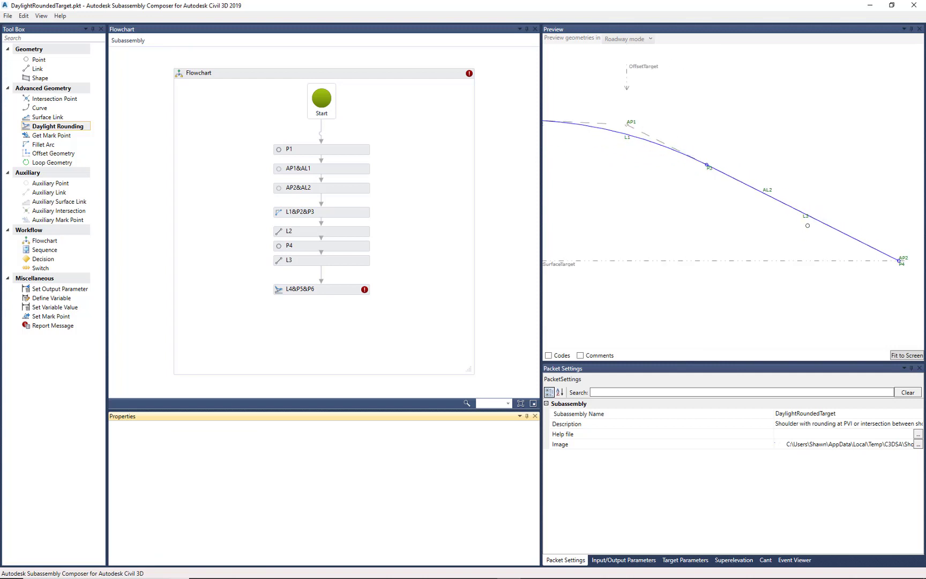
Set the L4&P5&P6 rounding's daylight link to L3 and its target surface to SurfaceTarget.
{"action": "left_click", "coordinate": [341, 290]}
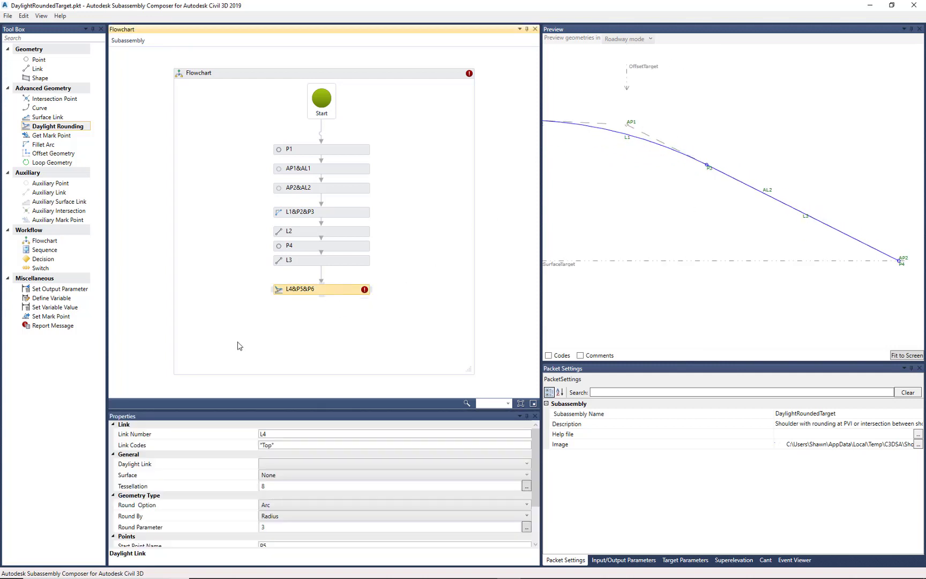
{"action": "left_click", "coordinate": [286, 465]}
{"action": "left_click", "coordinate": [278, 495]}
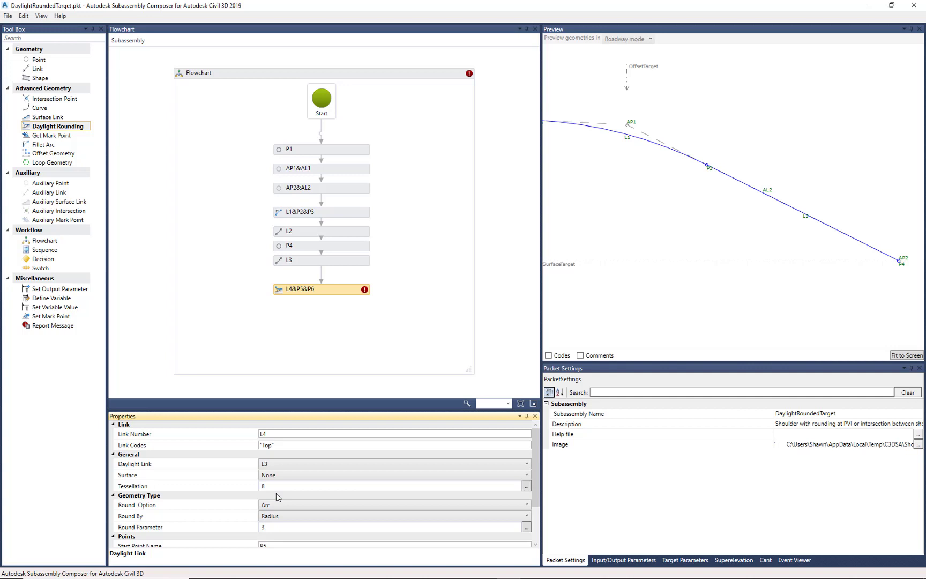
{"action": "scroll", "coordinate": [680, 249], "scroll_direction": "down", "scroll_amount": 3}
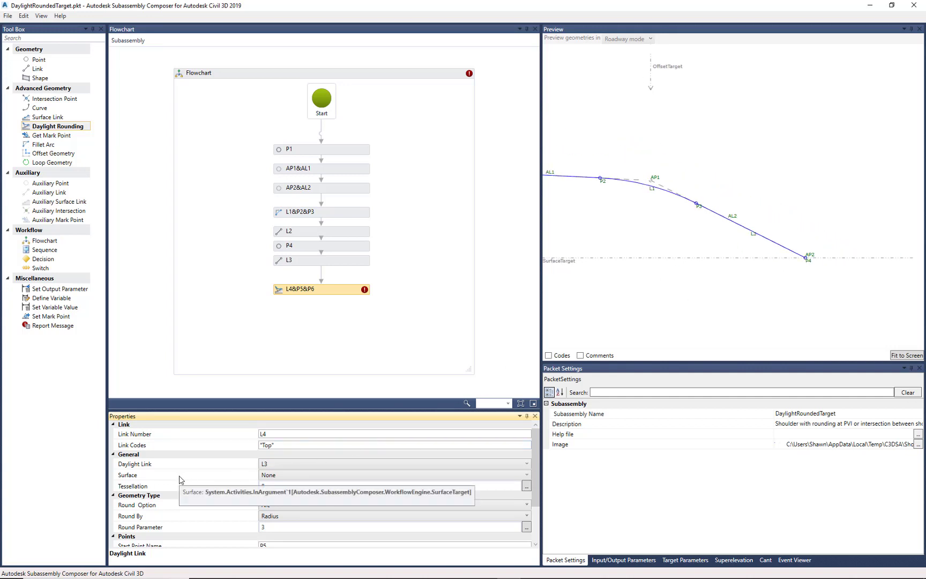
{"action": "left_click", "coordinate": [284, 476]}
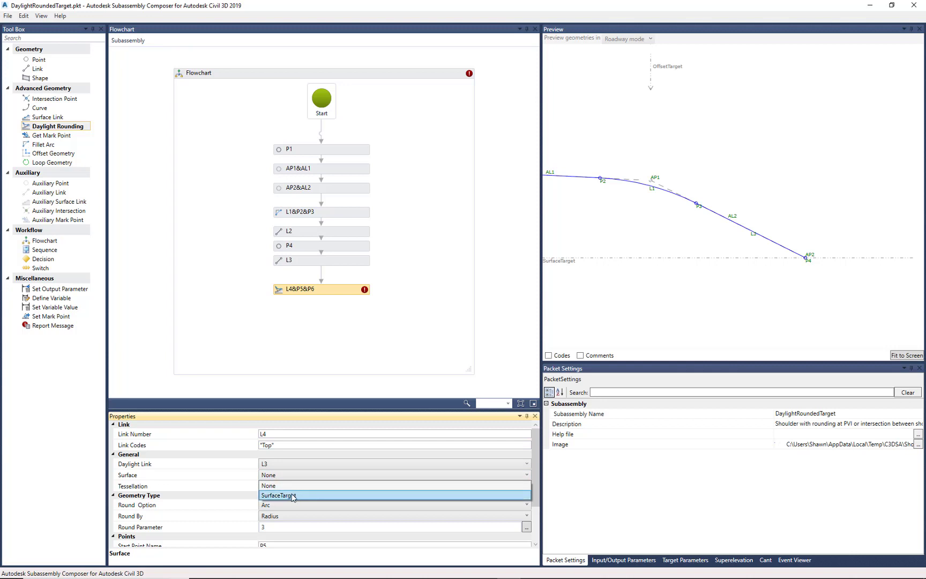
{"action": "left_click", "coordinate": [293, 496]}
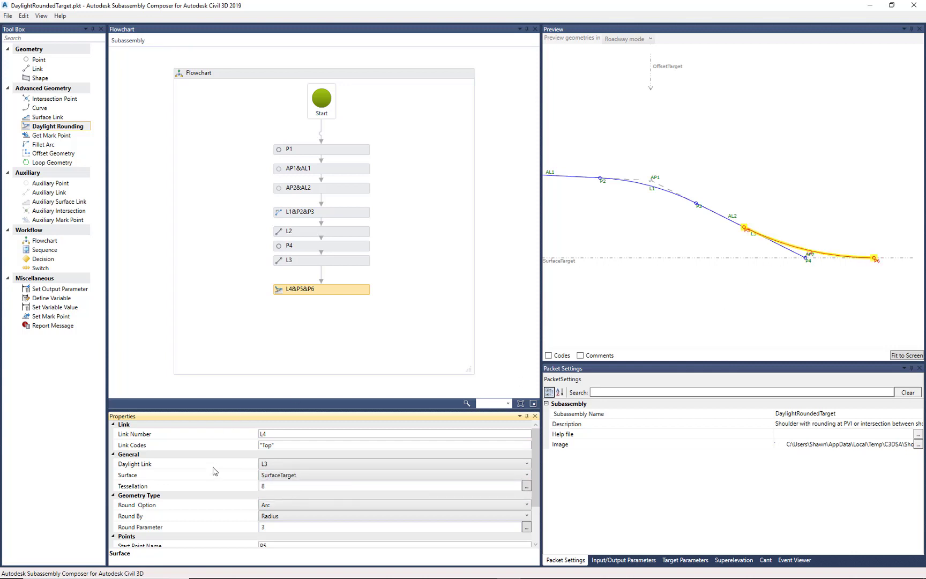
{"action": "scroll", "coordinate": [216, 470], "scroll_direction": "down", "scroll_amount": 3}
{"action": "scroll", "coordinate": [216, 480], "scroll_direction": "up", "scroll_amount": 5}
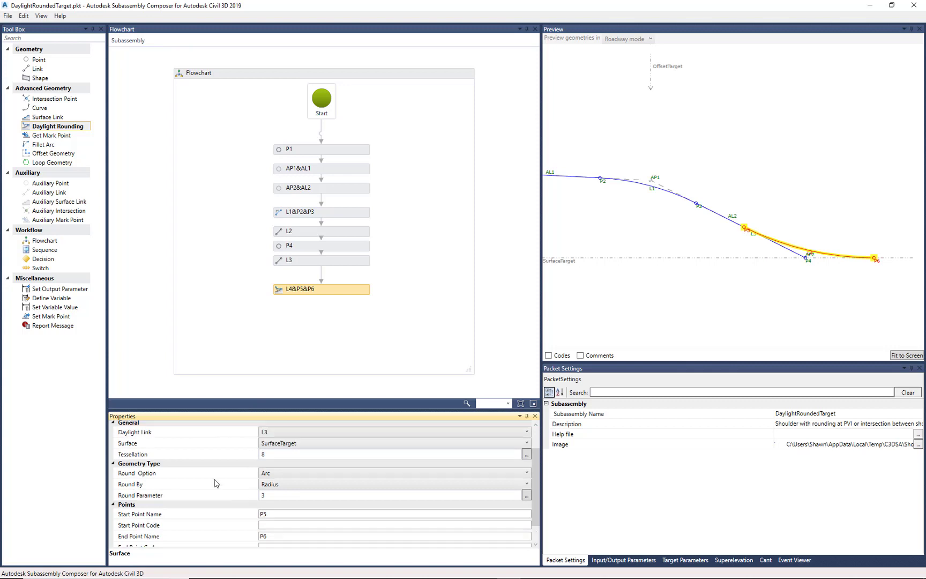
{"action": "left_click", "coordinate": [712, 289]}
{"action": "scroll", "coordinate": [712, 290], "scroll_direction": "down", "scroll_amount": 1}
{"action": "scroll", "coordinate": [712, 290], "scroll_direction": "down", "scroll_amount": 3}
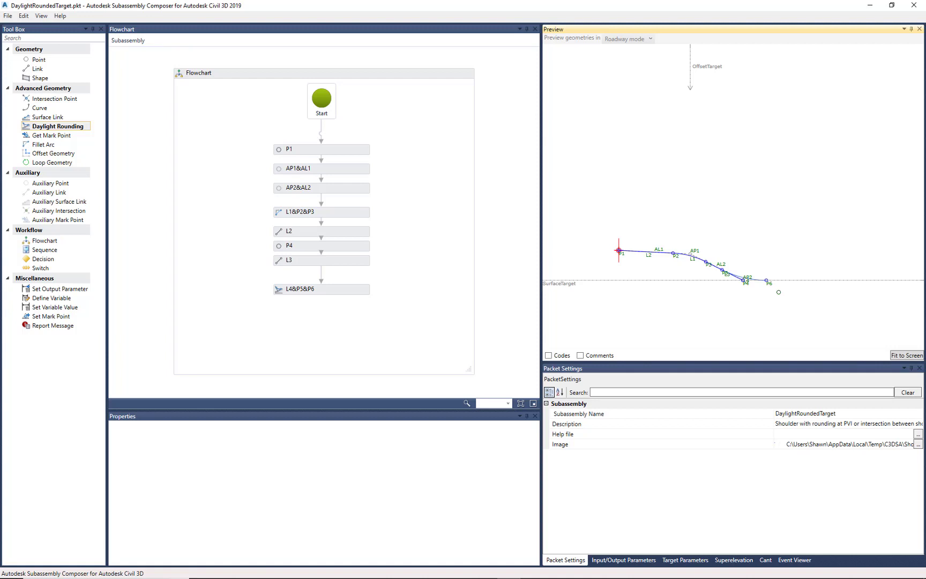
Browse for the packet Image in the Stantec SAC folder, bringing up actions for Section - Sidewalk SAC 2.png.
{"action": "left_click", "coordinate": [565, 444]}
{"action": "scroll", "coordinate": [697, 268], "scroll_direction": "up", "scroll_amount": 3}
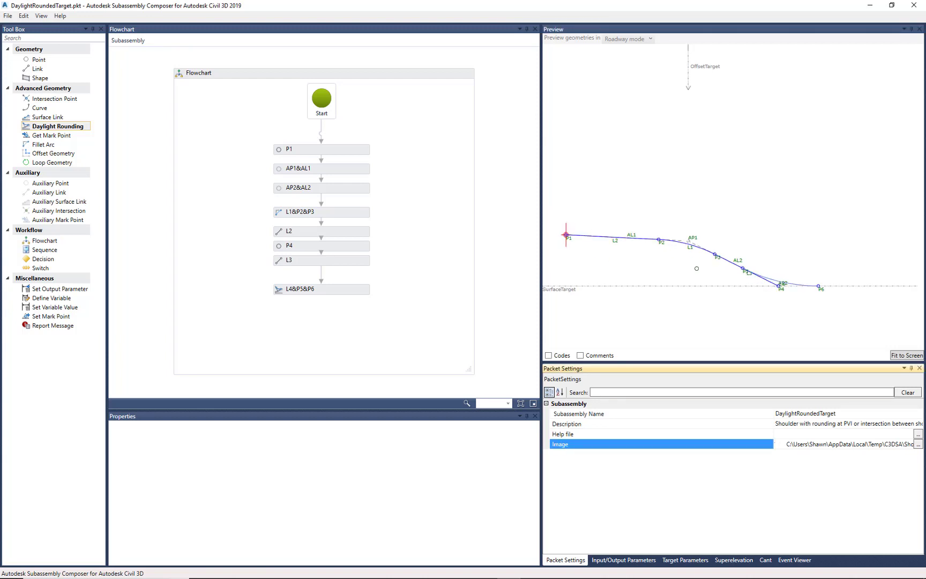
{"action": "scroll", "coordinate": [696, 268], "scroll_direction": "down", "scroll_amount": 1}
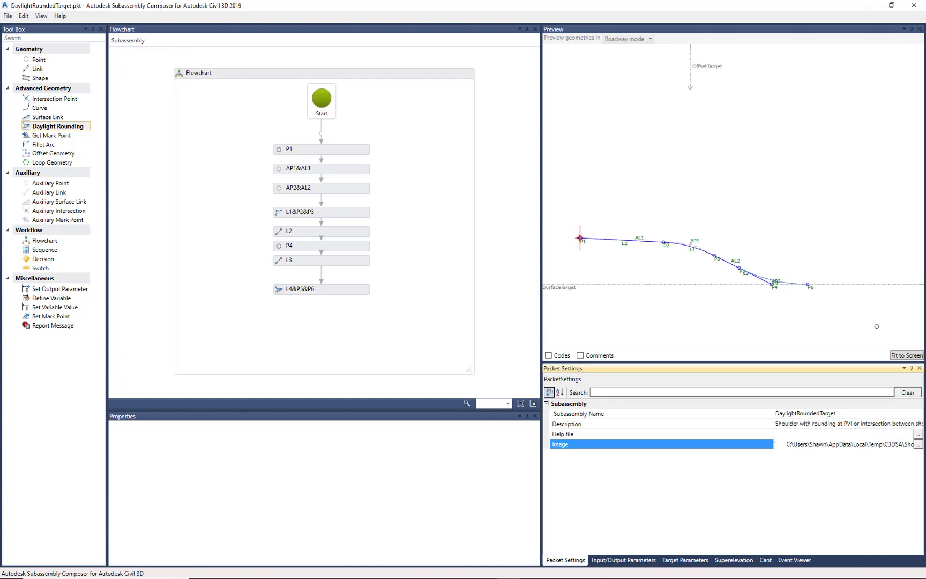
{"action": "left_click", "coordinate": [918, 445]}
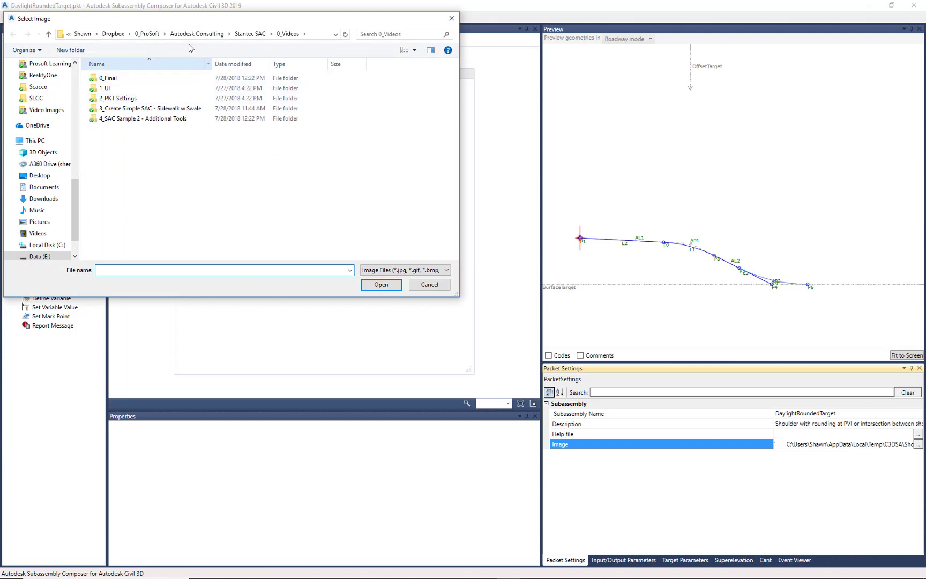
{"action": "left_click", "coordinate": [250, 34]}
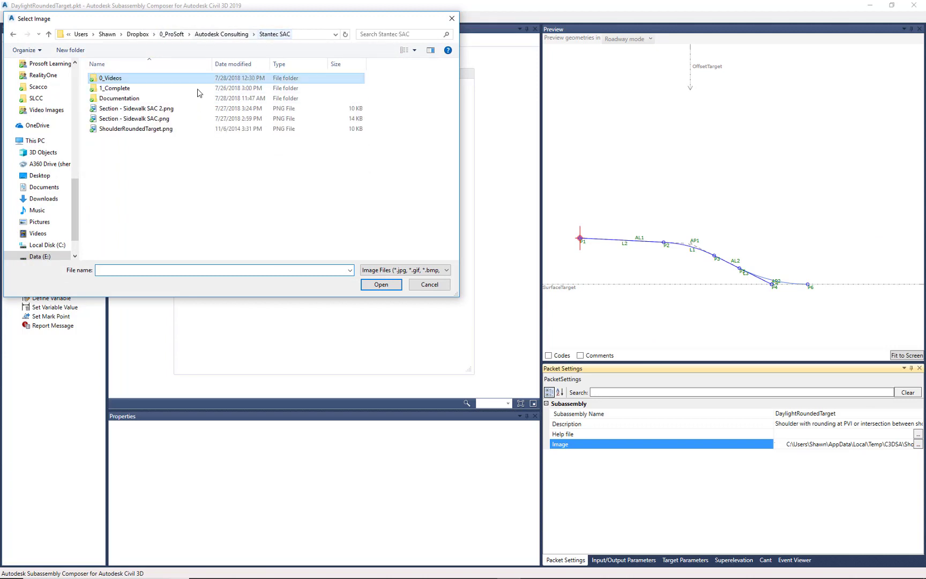
{"action": "right_click", "coordinate": [143, 111]}
Preview Section - Sidewalk SAC 2.png and then ShoulderRoundedTarget.png in Photos, closing each afterwards.
{"action": "left_click", "coordinate": [174, 127]}
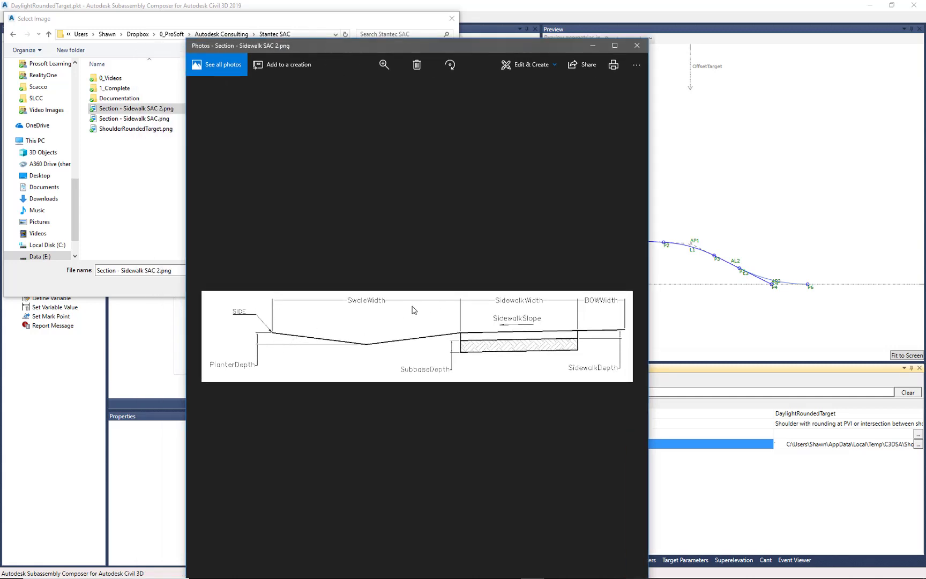
{"action": "left_click", "coordinate": [636, 45]}
{"action": "left_click", "coordinate": [155, 128]}
{"action": "right_click", "coordinate": [154, 128]}
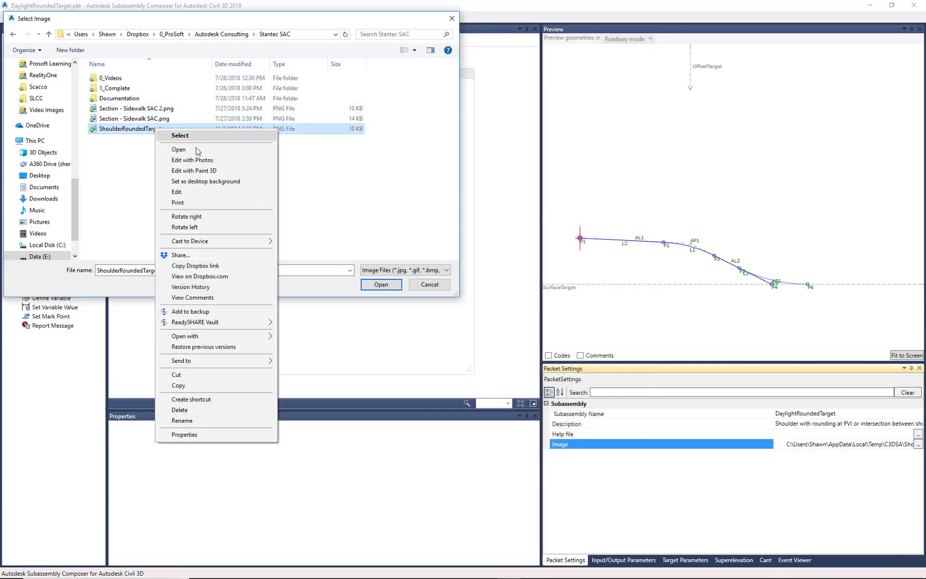
{"action": "left_click", "coordinate": [196, 150]}
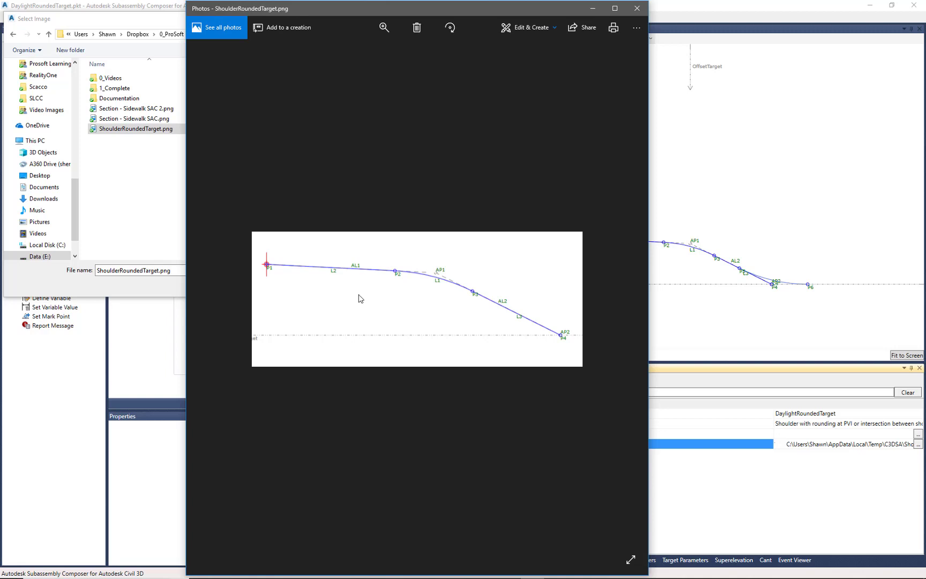
{"action": "left_click", "coordinate": [636, 8]}
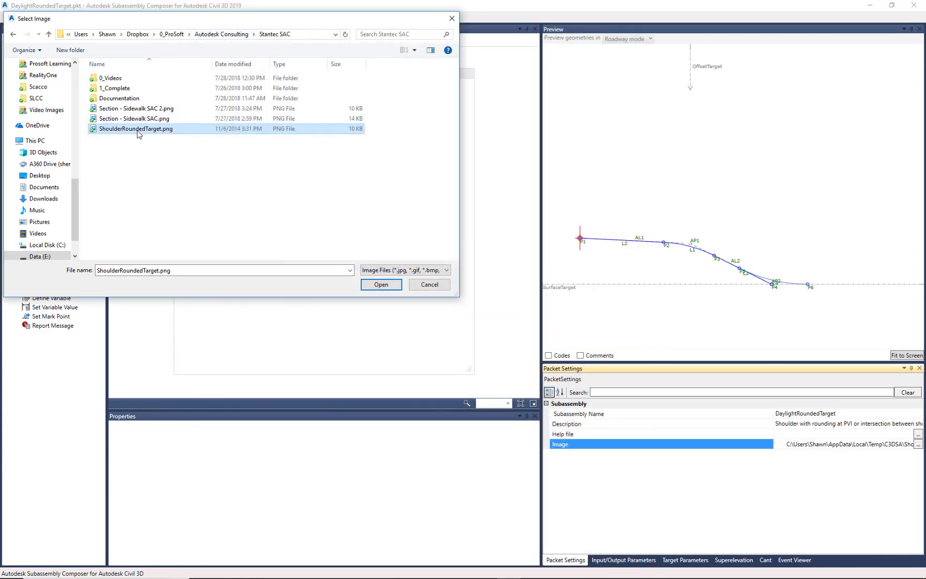
Set ShoulderRoundedTarget.png as the packet Image, then open ShoulderRoundedTarget.docx from the Help file browser in Word.
{"action": "left_click", "coordinate": [371, 284]}
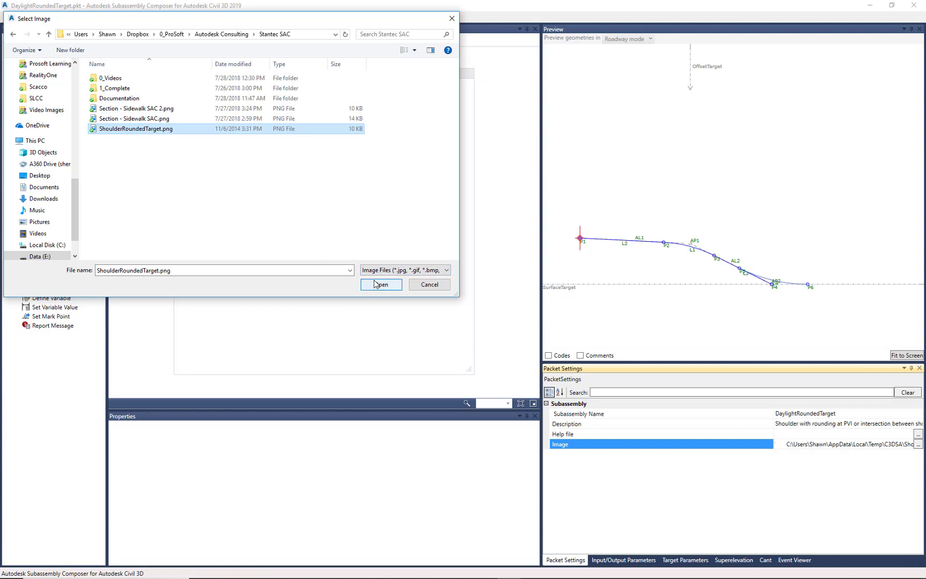
{"action": "left_click", "coordinate": [374, 284]}
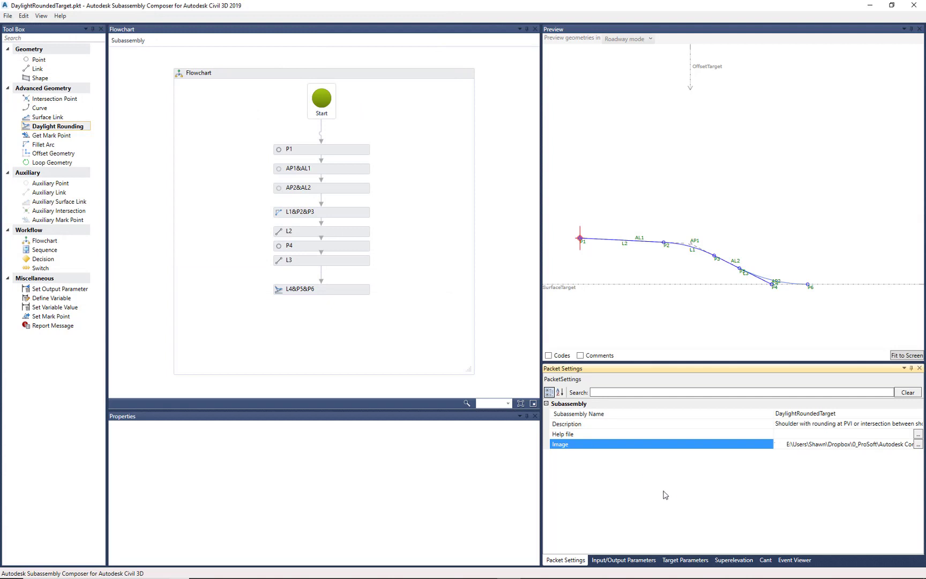
{"action": "left_click", "coordinate": [590, 434]}
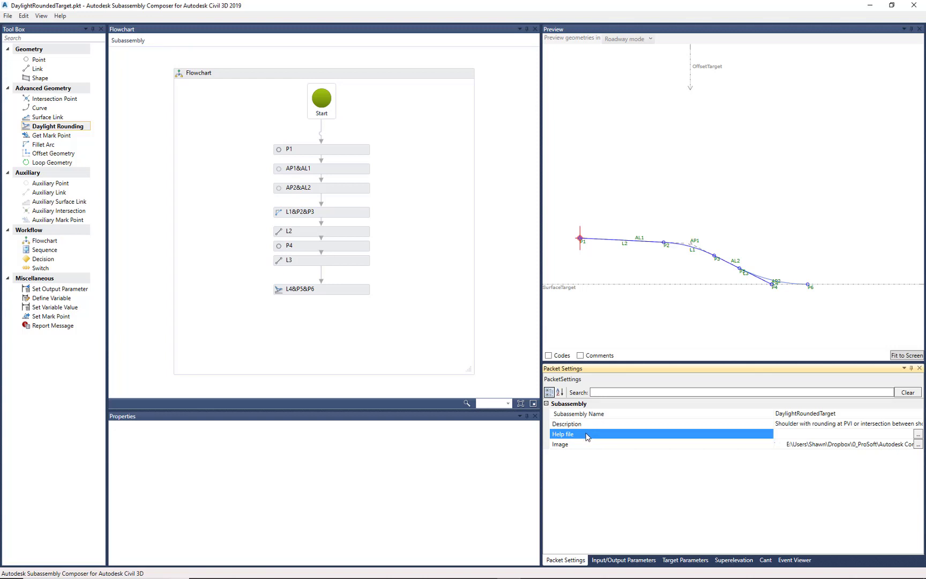
{"action": "left_click", "coordinate": [917, 433]}
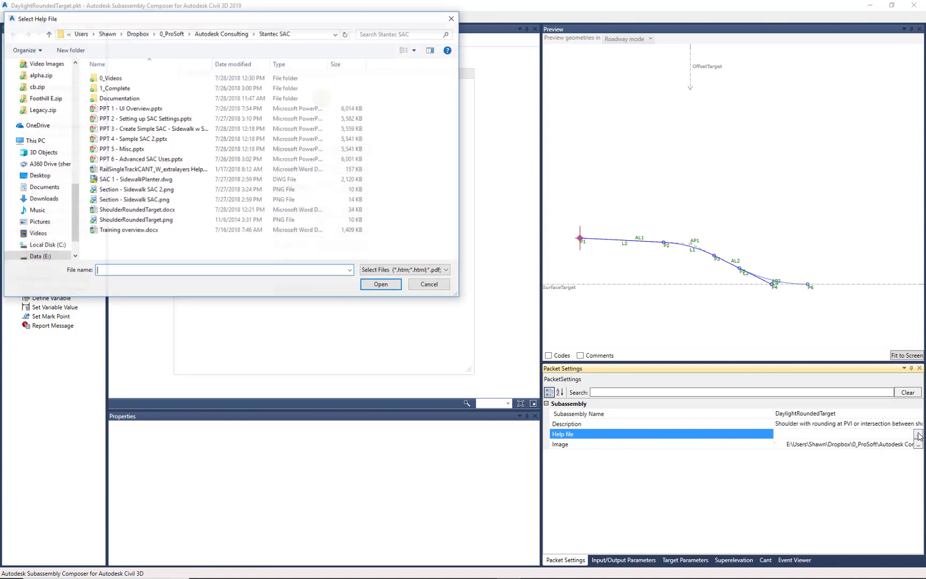
{"action": "right_click", "coordinate": [154, 208]}
{"action": "left_click", "coordinate": [177, 228]}
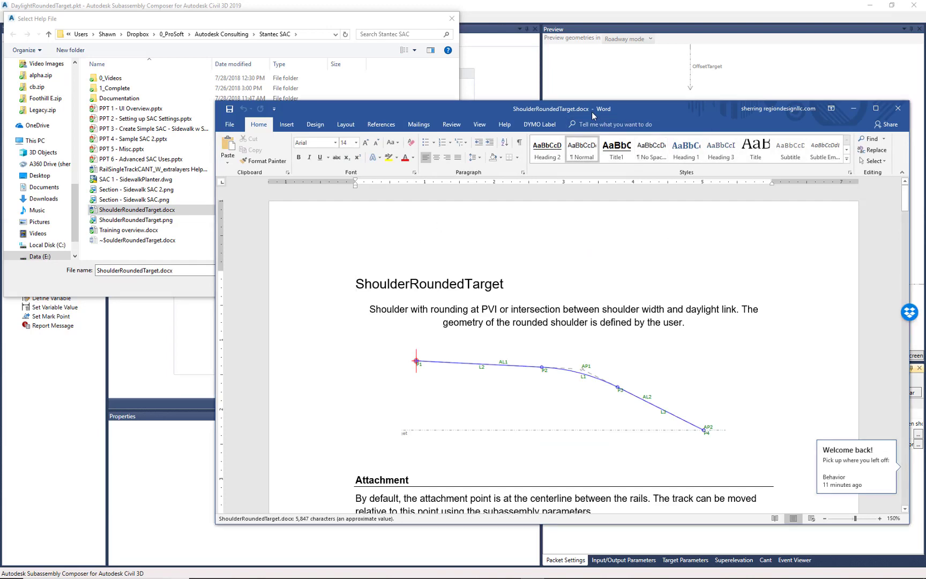
Review the ShoulderRoundedTarget.docx heading, diagram picture and parameter tables in Word, then close Word.
{"action": "left_click_drag", "start_coordinate": [592, 111], "coordinate": [484, 52]}
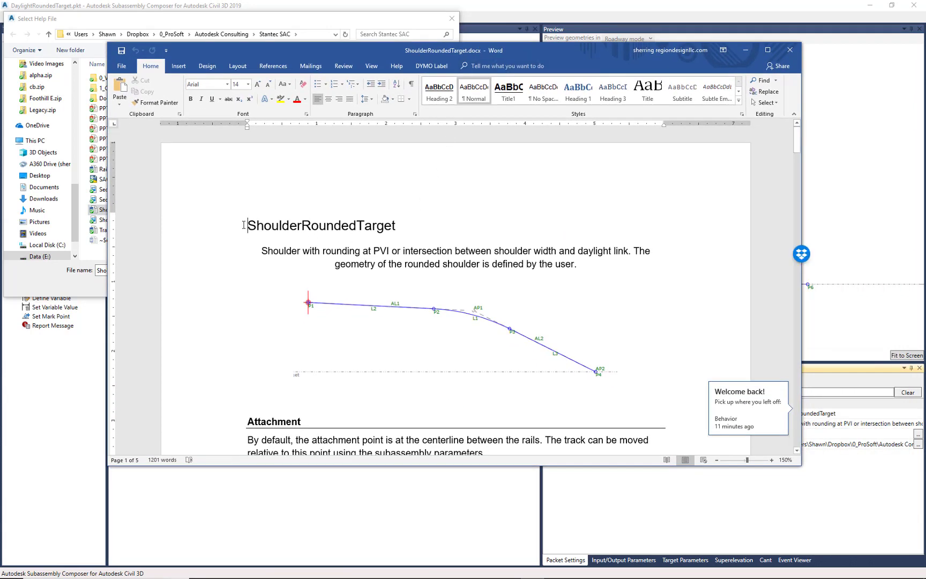
{"action": "left_click_drag", "start_coordinate": [244, 225], "coordinate": [407, 229]}
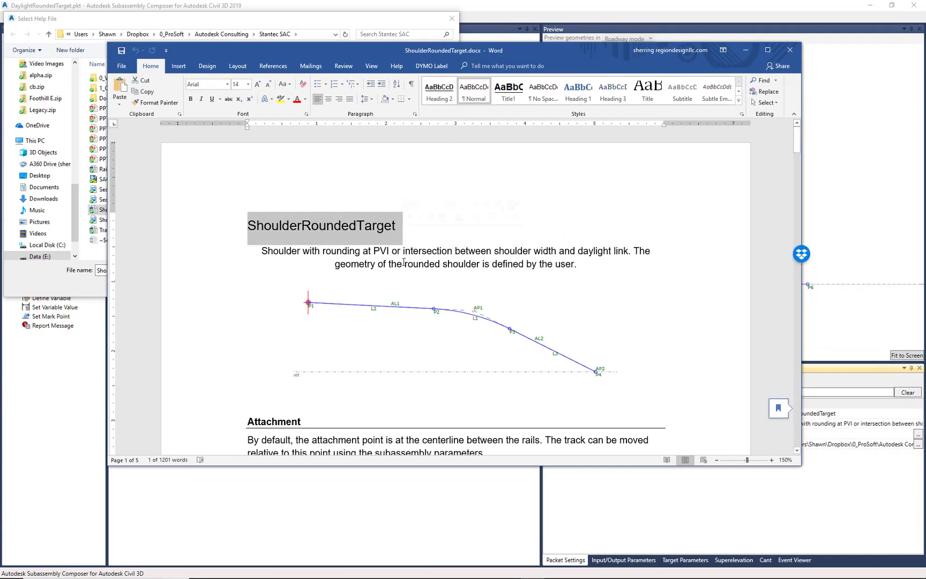
{"action": "left_click", "coordinate": [403, 263]}
{"action": "left_click", "coordinate": [420, 324]}
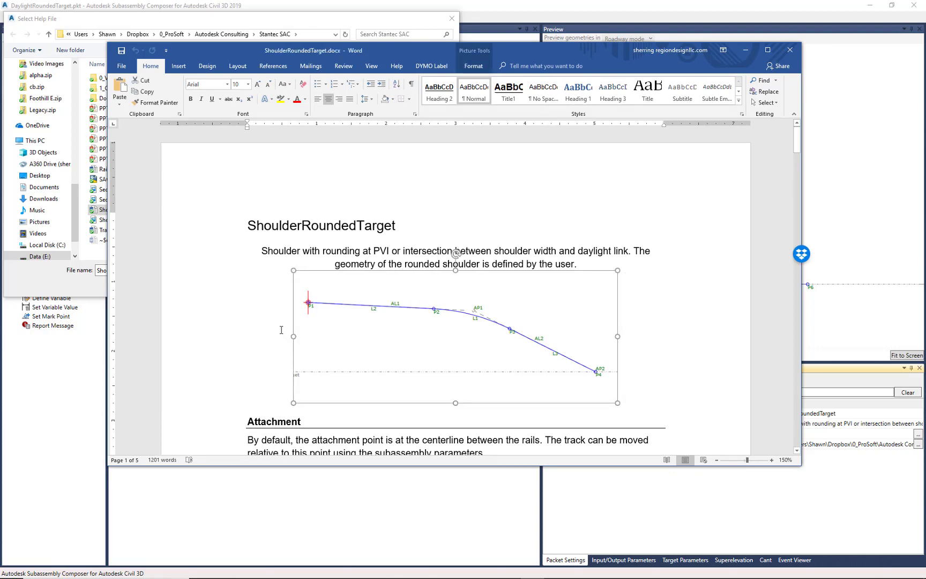
{"action": "scroll", "coordinate": [277, 320], "scroll_direction": "down", "scroll_amount": 15}
{"action": "scroll", "coordinate": [275, 316], "scroll_direction": "down", "scroll_amount": 10}
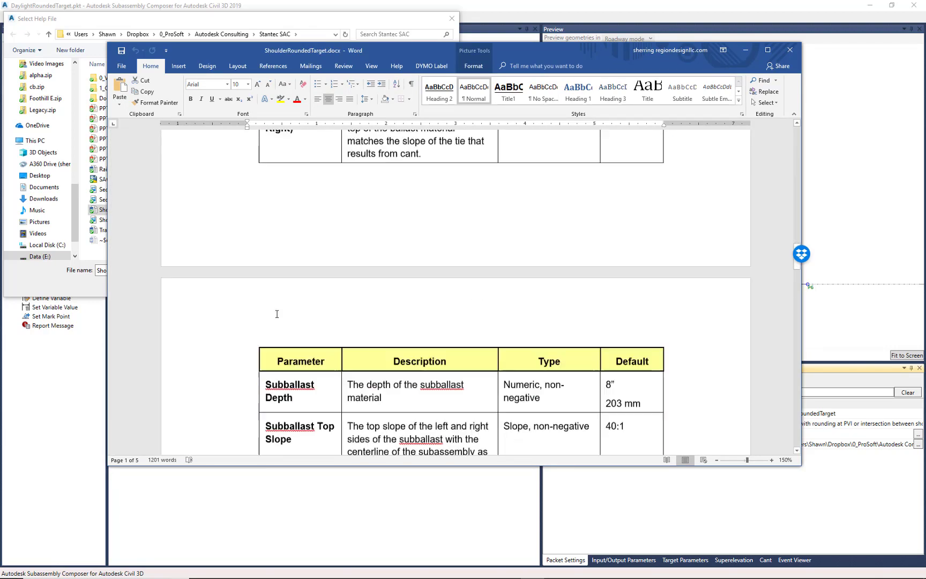
{"action": "scroll", "coordinate": [281, 311], "scroll_direction": "up", "scroll_amount": 8}
{"action": "scroll", "coordinate": [282, 311], "scroll_direction": "up", "scroll_amount": 12}
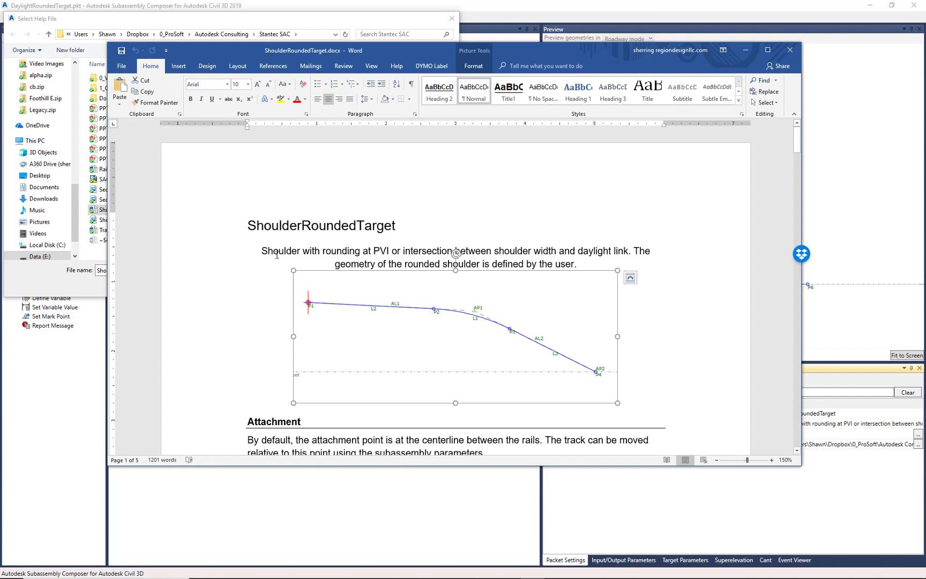
{"action": "left_click", "coordinate": [262, 252]}
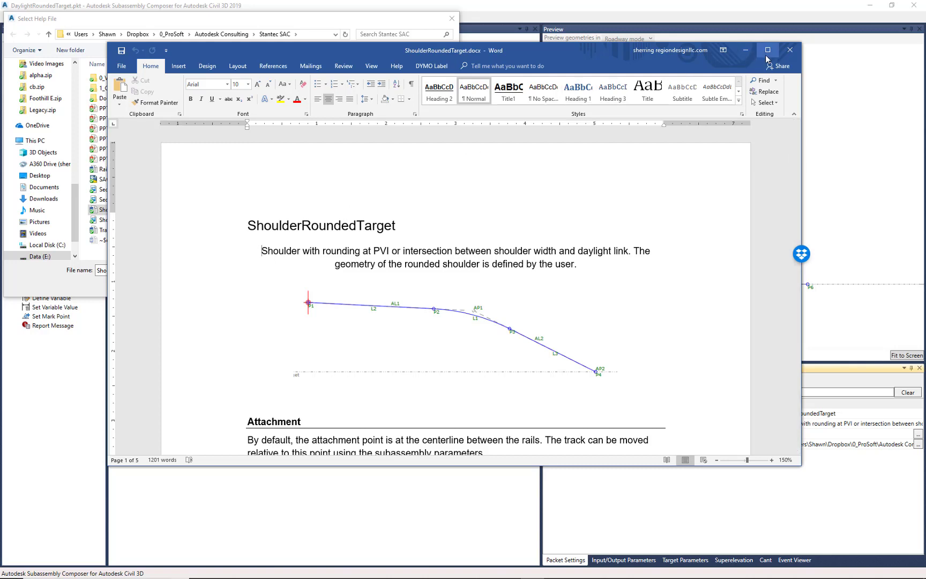
{"action": "left_click", "coordinate": [791, 50]}
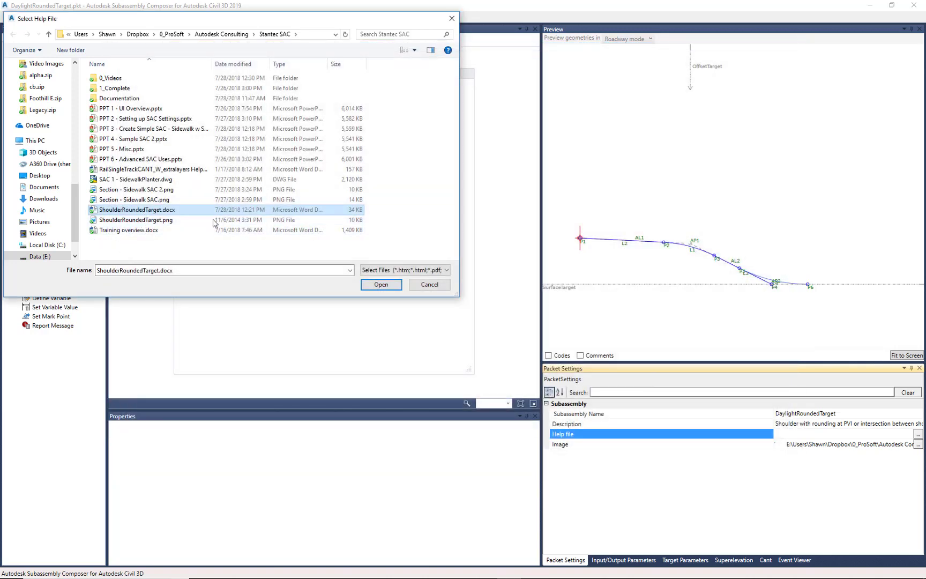
Confirm ShoulderRoundedTarget.docx as the Help file and check the Name, Description, Help file and Image rows.
{"action": "left_click", "coordinate": [379, 285]}
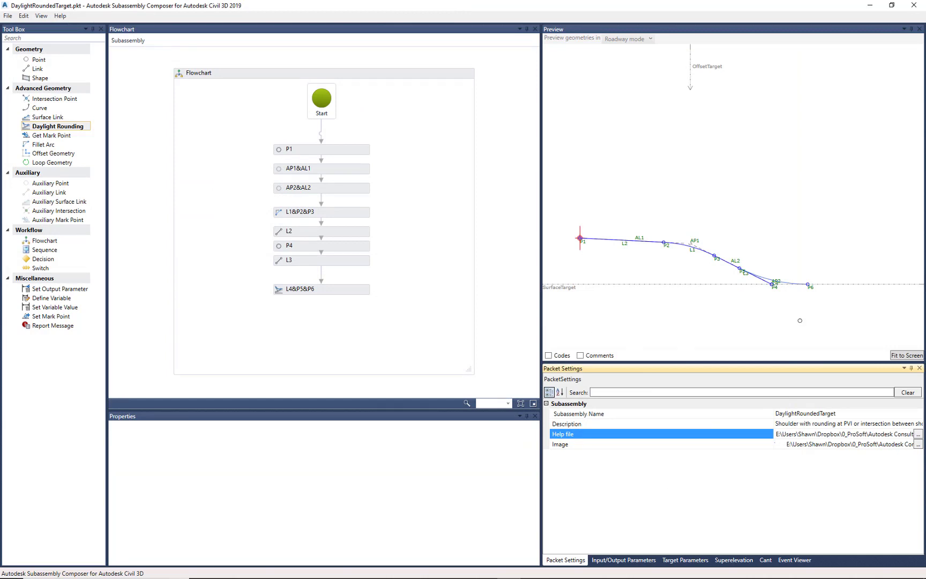
{"action": "left_click", "coordinate": [594, 414]}
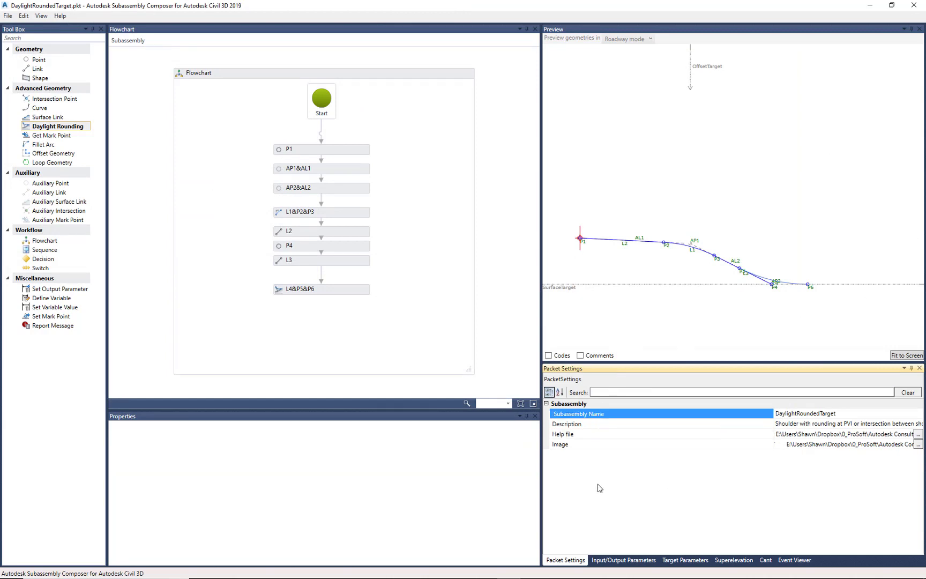
{"action": "left_click", "coordinate": [568, 424]}
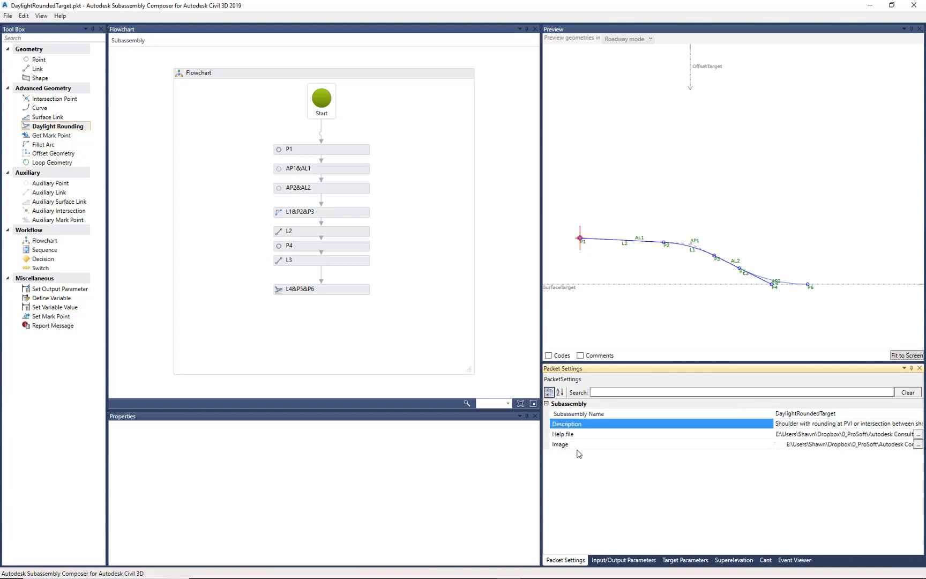
{"action": "left_click", "coordinate": [569, 435]}
{"action": "left_click", "coordinate": [568, 446]}
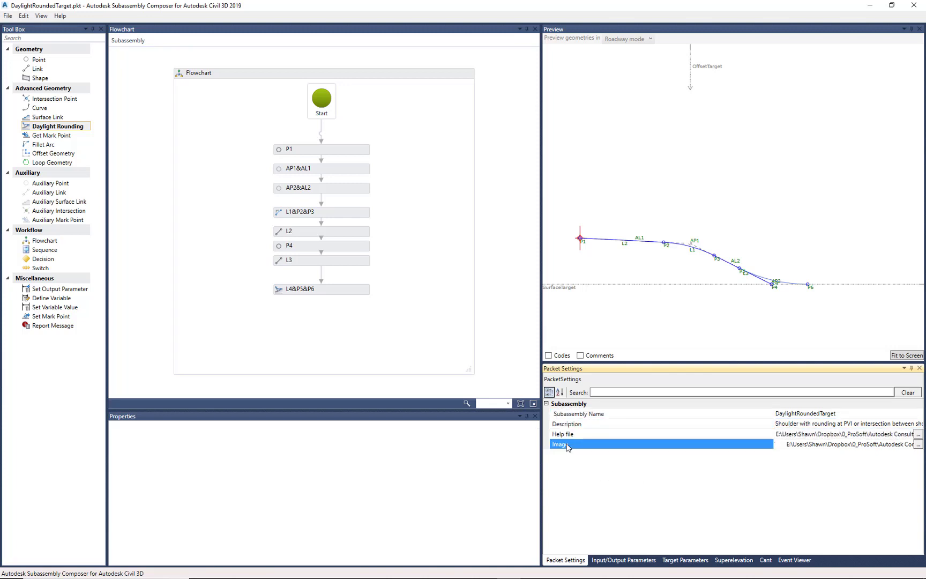